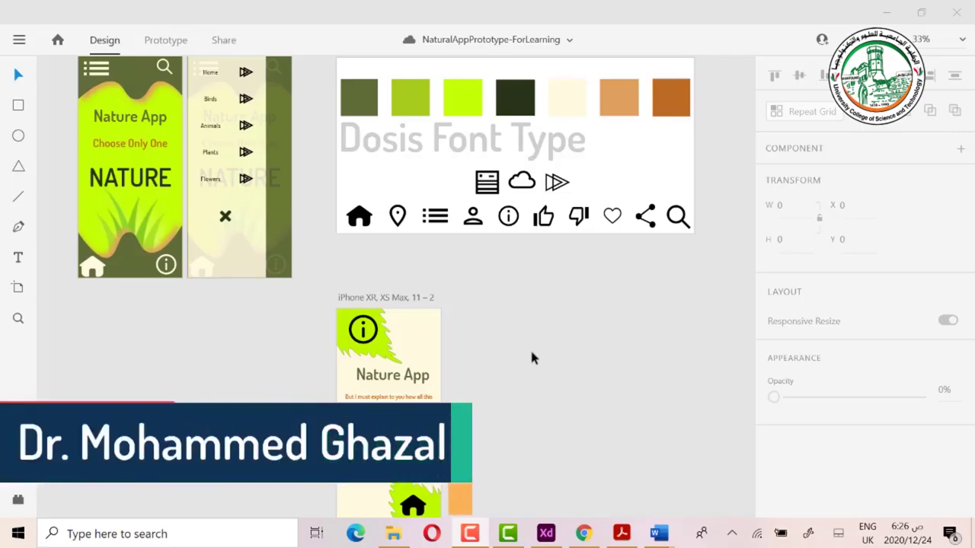
Move the "iPhone XR, XS Max, 11 – 2" artboard directly below the Home artboard.
{"action": "scroll", "coordinate": [489, 335], "scroll_direction": "up", "scroll_amount": 1}
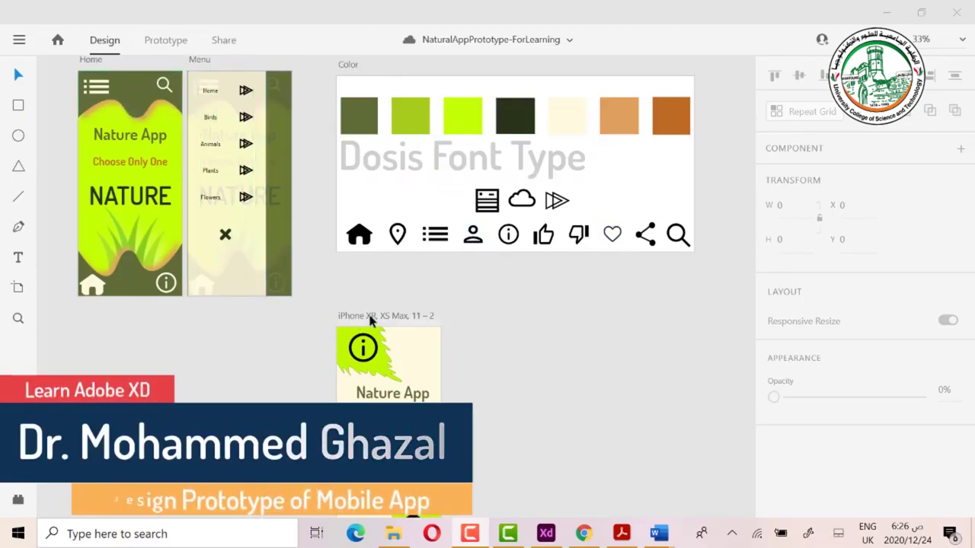
{"action": "left_click", "coordinate": [339, 316]}
{"action": "left_click_drag", "start_coordinate": [339, 316], "coordinate": [76, 307]}
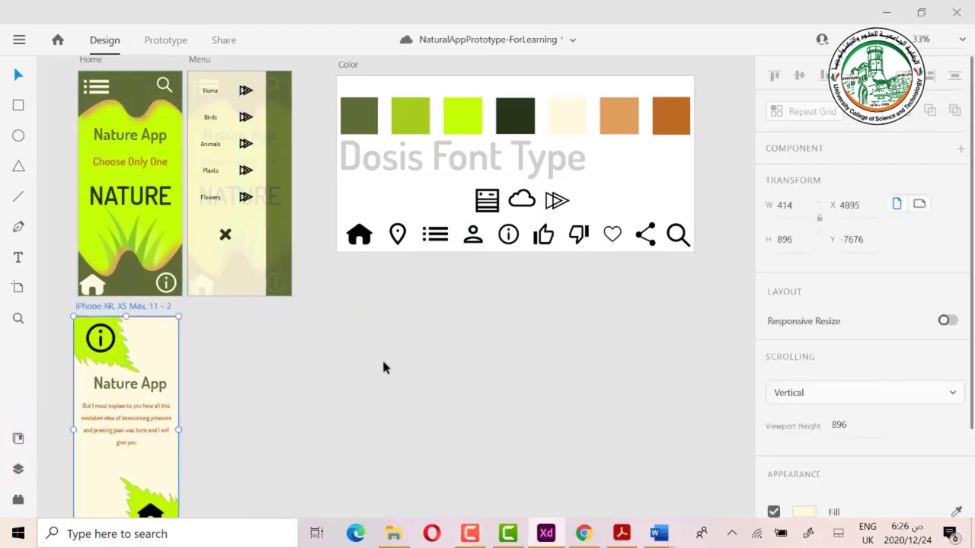
Duplicate the Home artboard and place the copy in the empty area below the Color artboard.
{"action": "scroll", "coordinate": [383, 368], "scroll_direction": "up", "scroll_amount": 1}
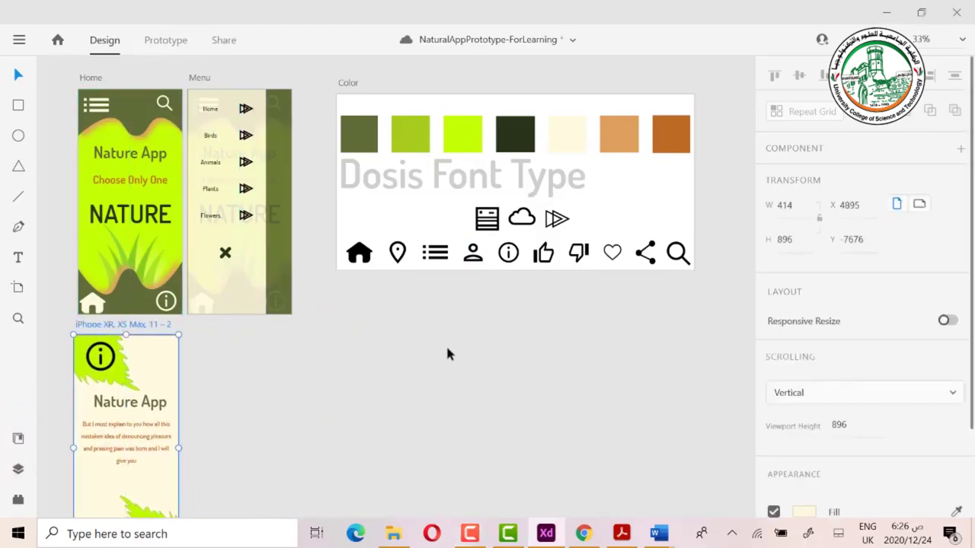
{"action": "scroll", "coordinate": [447, 354], "scroll_direction": "up", "scroll_amount": 1}
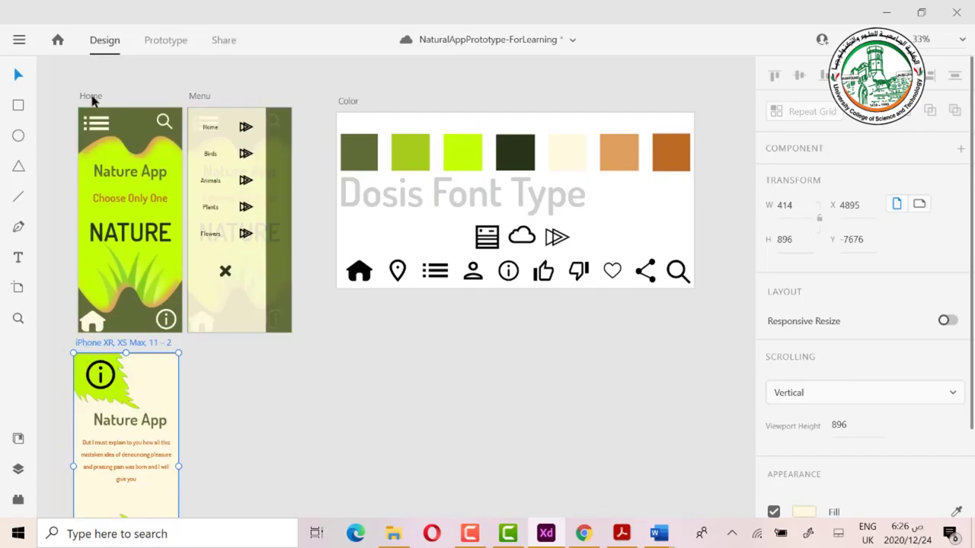
{"action": "left_click_drag", "start_coordinate": [91, 97], "coordinate": [450, 309]}
{"action": "scroll", "coordinate": [468, 314], "scroll_direction": "down", "scroll_amount": 3}
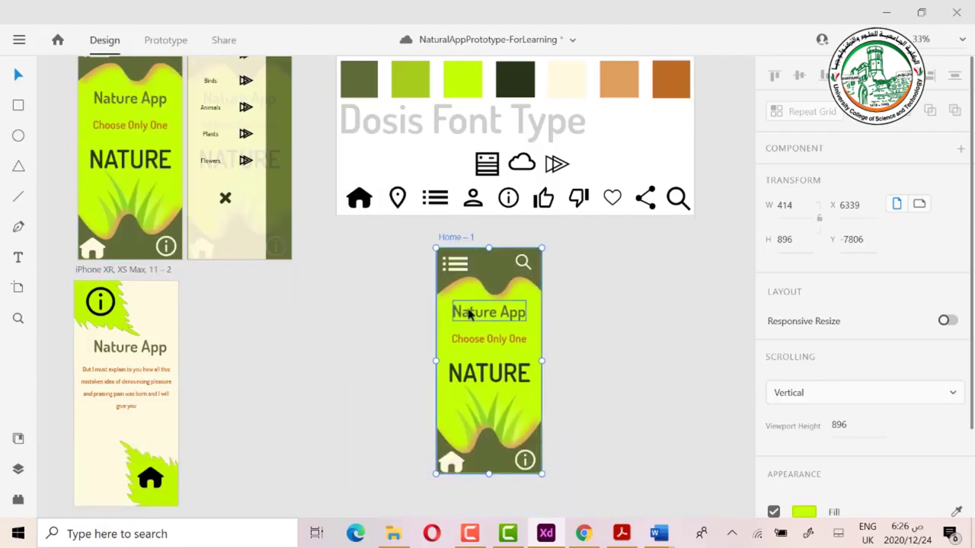
Delete the "Choose Only One" and "NATURE" texts from the Home – 1 artboard.
{"action": "left_click", "coordinate": [514, 339]}
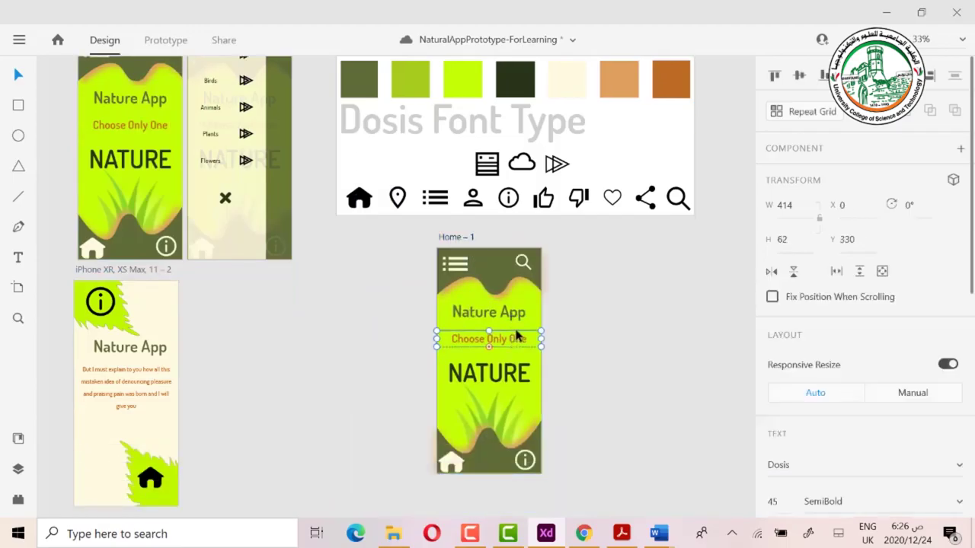
{"action": "key", "text": "Delete"}
{"action": "left_click", "coordinate": [516, 364]}
{"action": "key", "text": "Delete"}
{"action": "key", "text": "Escape"}
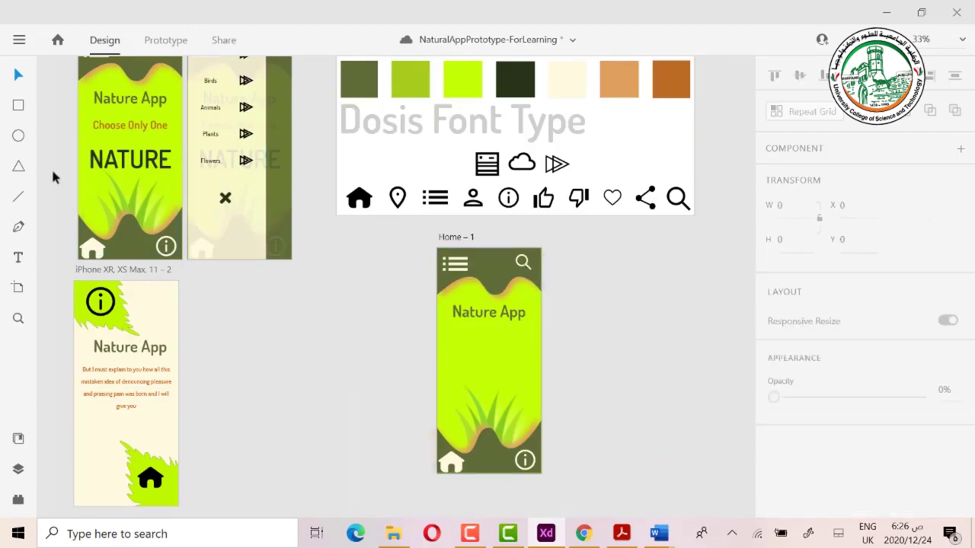
Draw a rectangle about 353 by 104 below the Nature App title, filled with the cream swatch and without a border.
{"action": "left_click", "coordinate": [18, 106]}
{"action": "mouse_move", "coordinate": [437, 340]}
{"action": "left_mouse_down"}
{"action": "mouse_move", "coordinate": [457, 355]}
{"action": "mouse_move", "coordinate": [527, 366]}
{"action": "left_mouse_up"}
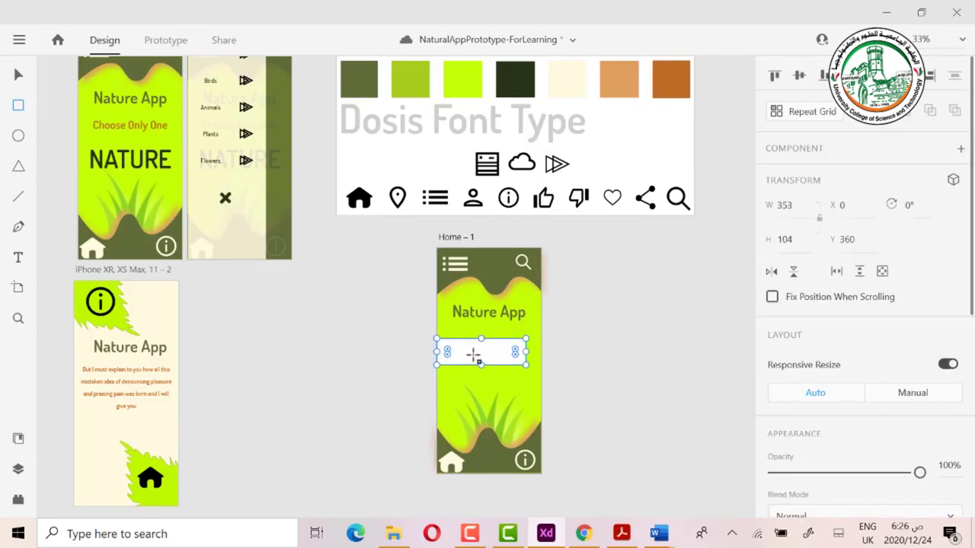
{"action": "scroll", "coordinate": [827, 411], "scroll_direction": "down", "scroll_amount": 5}
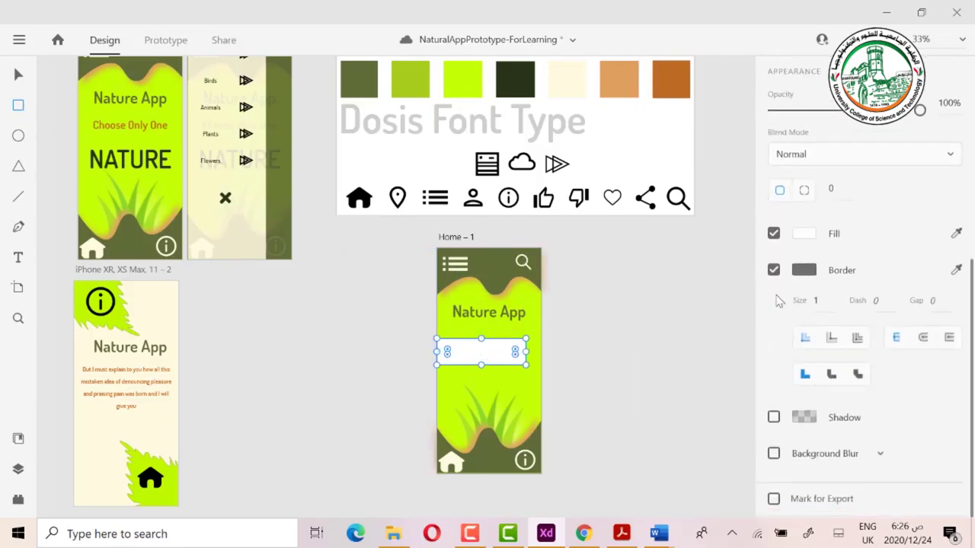
{"action": "left_click", "coordinate": [803, 233]}
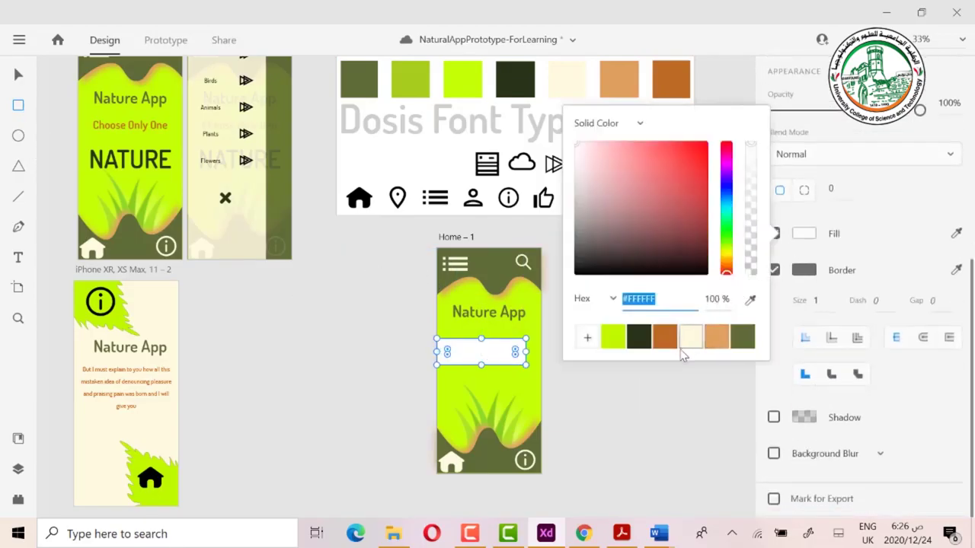
{"action": "left_click", "coordinate": [690, 336]}
{"action": "key", "text": "Escape"}
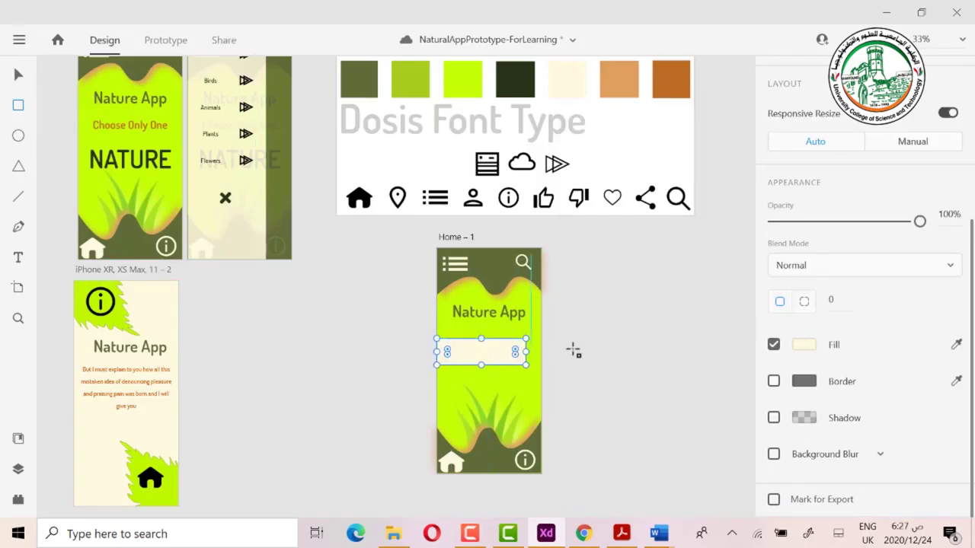
Draw a second rectangle about 93 by 107 against the end of the cream rectangle on Home – 1.
{"action": "left_click_drag", "start_coordinate": [550, 339], "coordinate": [523, 366]}
{"action": "left_click", "coordinate": [20, 76]}
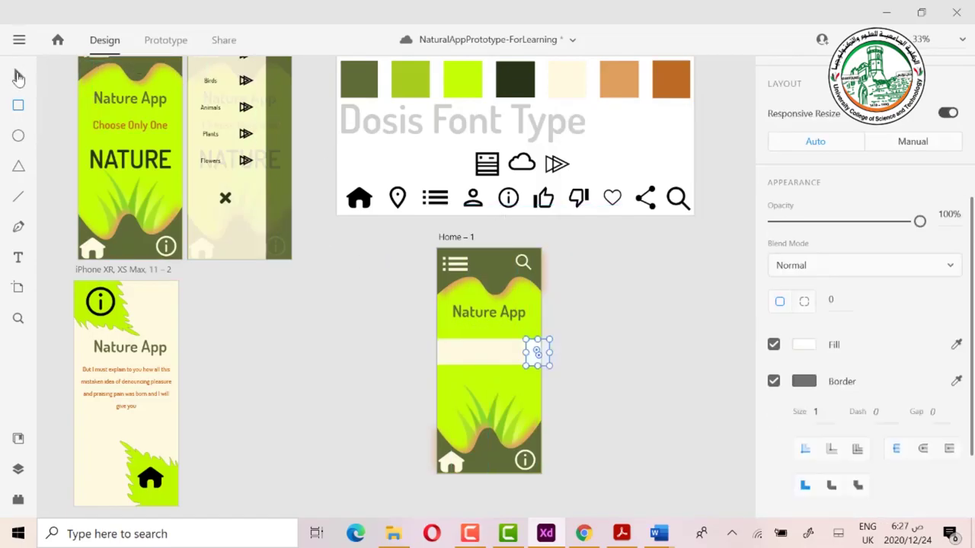
{"action": "left_click", "coordinate": [545, 356]}
{"action": "left_click", "coordinate": [536, 353]}
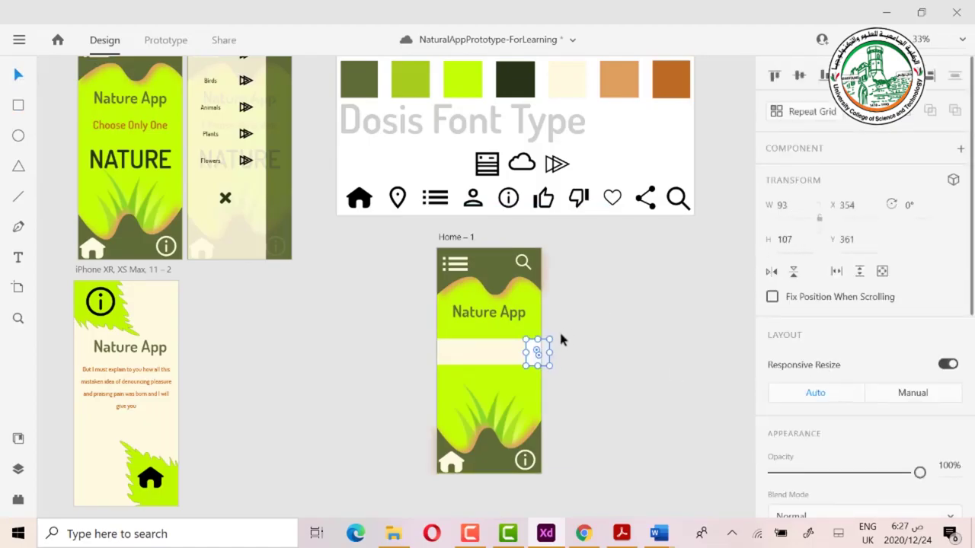
Set the height of both the cream rectangle and the small rectangle beside it to 100.
{"action": "left_click", "coordinate": [495, 355]}
{"action": "double_click", "coordinate": [782, 239]}
{"action": "key", "text": "BackSpace"}
{"action": "type", "text": "100"}
{"action": "left_click", "coordinate": [545, 358]}
{"action": "double_click", "coordinate": [783, 239]}
{"action": "type", "text": "1"}
{"action": "key", "text": "Return"}
Remove the small rectangle's border and fill it with the darkest green swatch.
{"action": "scroll", "coordinate": [860, 409], "scroll_direction": "down", "scroll_amount": 5}
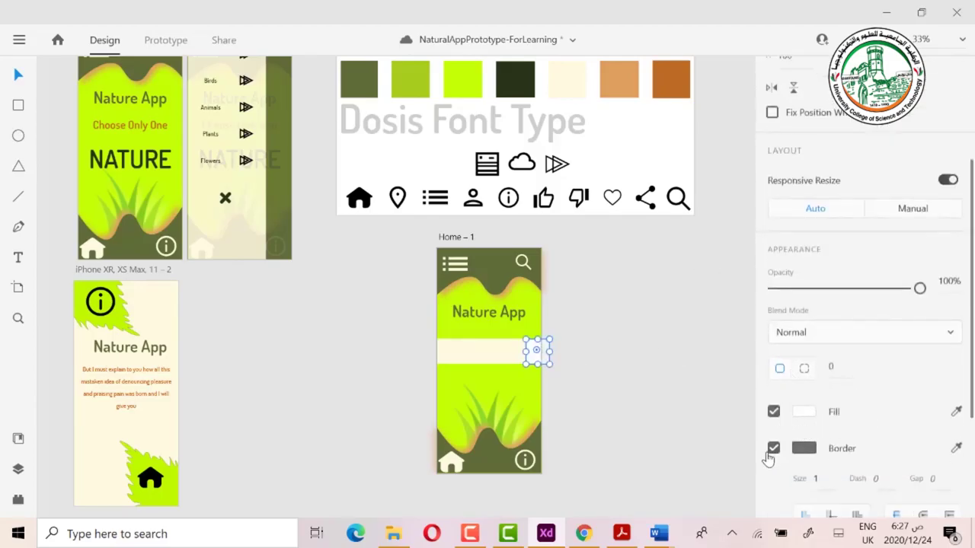
{"action": "left_click", "coordinate": [774, 449]}
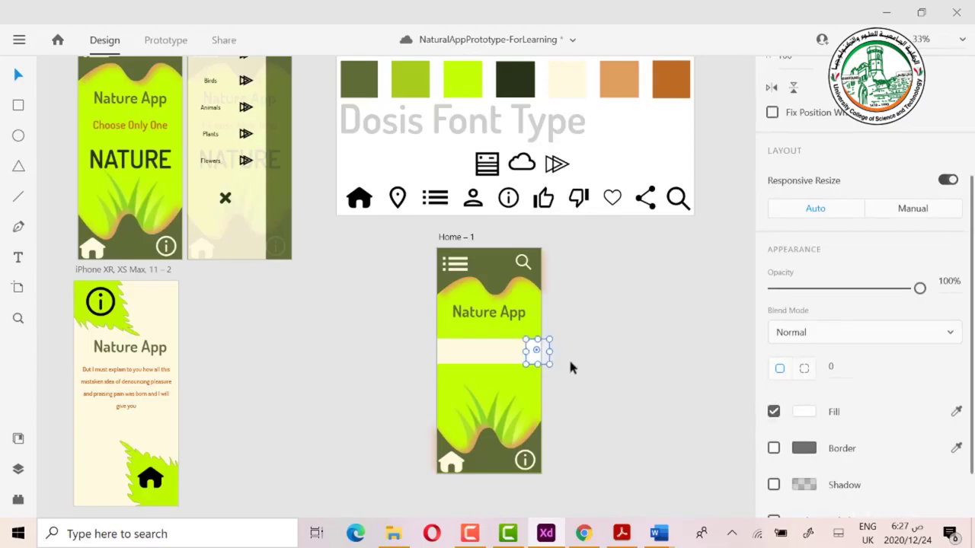
{"action": "left_click", "coordinate": [803, 412]}
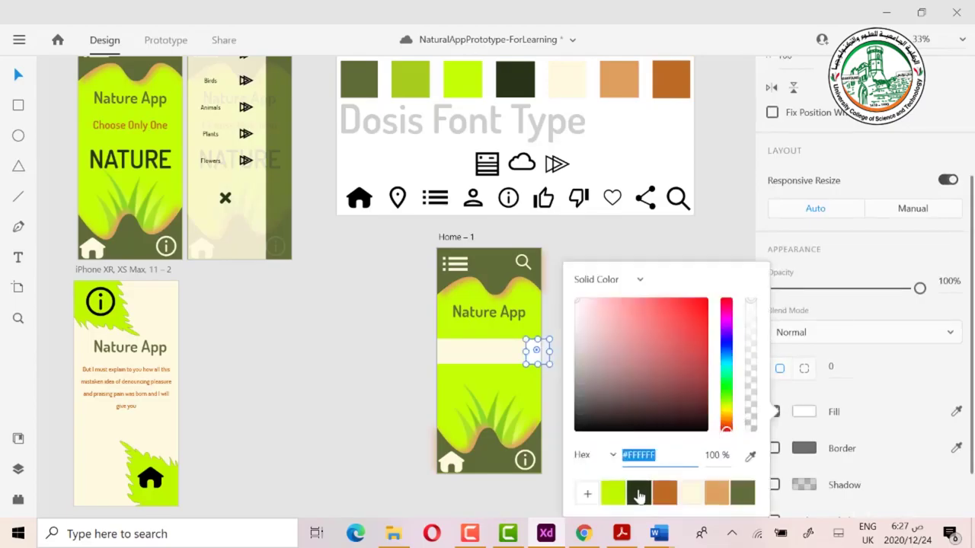
{"action": "left_click", "coordinate": [639, 493]}
{"action": "left_click", "coordinate": [466, 363]}
{"action": "left_click", "coordinate": [484, 355]}
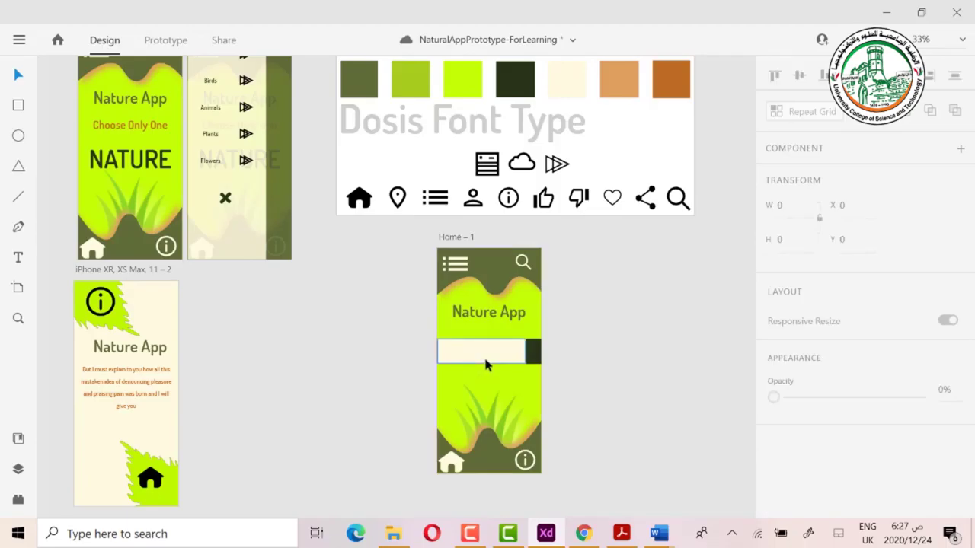
Align the dark and cream rectangles along their vertical middle and shift the dark one to sit fully inside the artboard.
{"action": "left_click", "coordinate": [534, 355]}
{"action": "left_click_drag", "start_coordinate": [534, 362], "coordinate": [527, 358]}
{"action": "left_click_drag", "start_coordinate": [598, 336], "coordinate": [421, 360]}
{"action": "left_click", "coordinate": [808, 87]}
{"action": "left_click", "coordinate": [554, 361]}
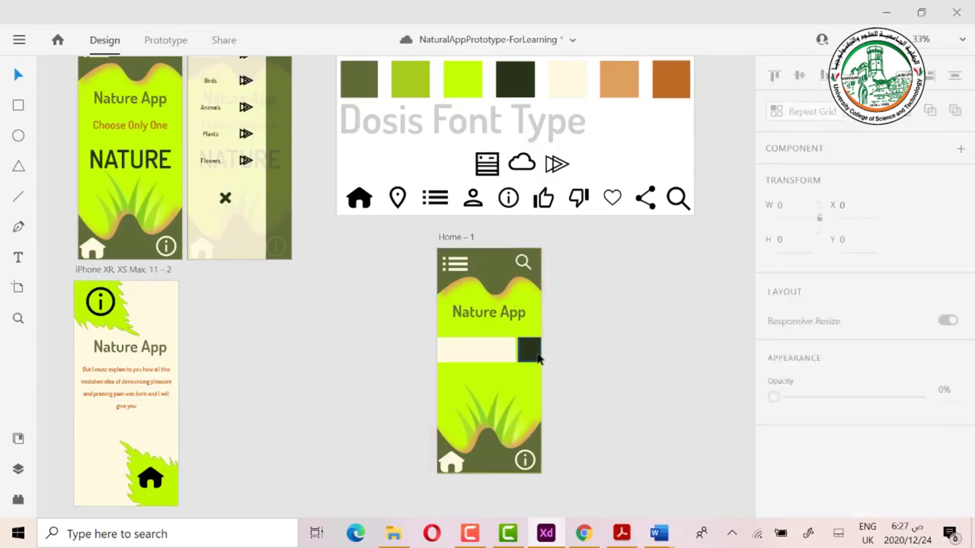
{"action": "left_click_drag", "start_coordinate": [537, 354], "coordinate": [418, 348]}
{"action": "left_click", "coordinate": [657, 347]}
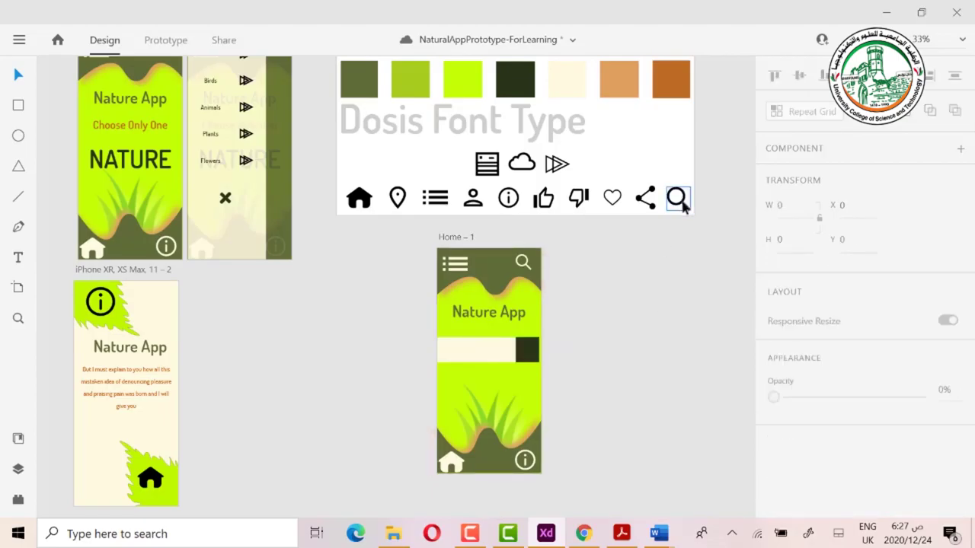
Copy the search icon from the Color artboard onto the dark rectangle and scale it down to about 58 by 58.
{"action": "left_click_drag", "start_coordinate": [682, 206], "coordinate": [526, 350]}
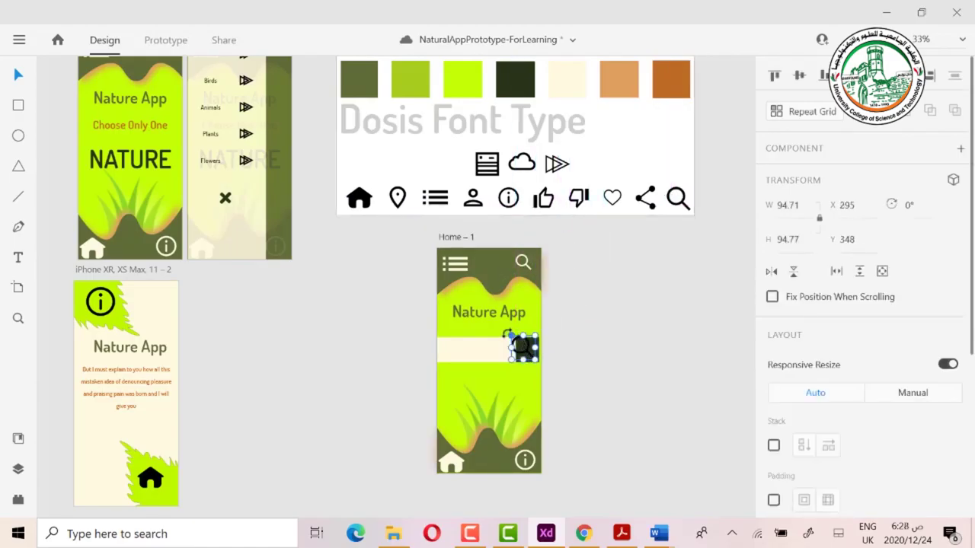
{"action": "left_click_drag", "start_coordinate": [509, 335], "coordinate": [521, 347]}
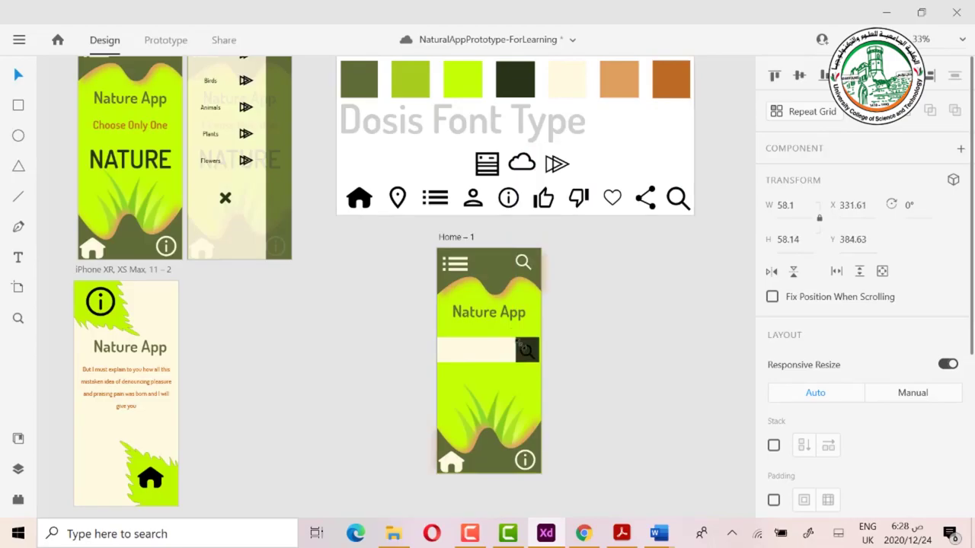
{"action": "left_click", "coordinate": [598, 361]}
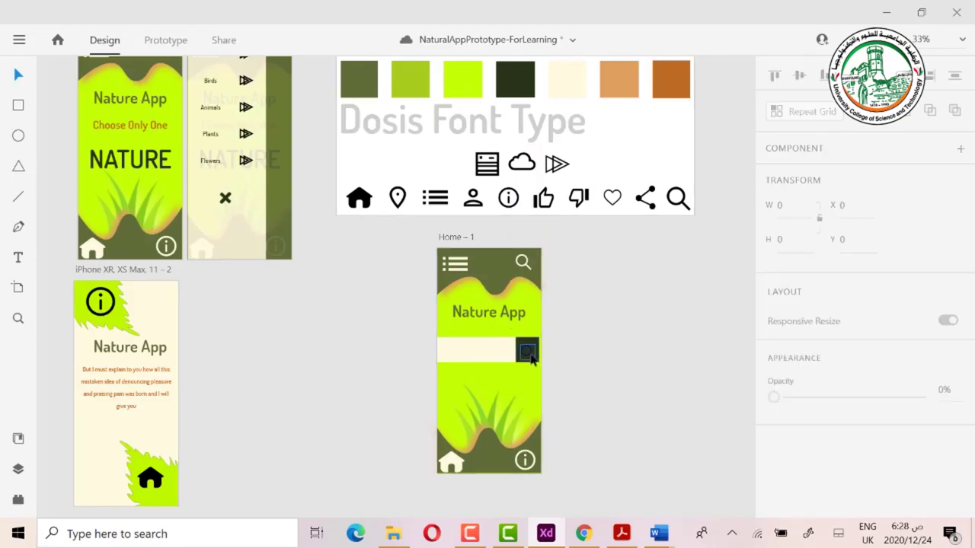
Center the search icon on the dark rectangle.
{"action": "left_click", "coordinate": [529, 353]}
{"action": "left_click", "coordinate": [533, 344]}
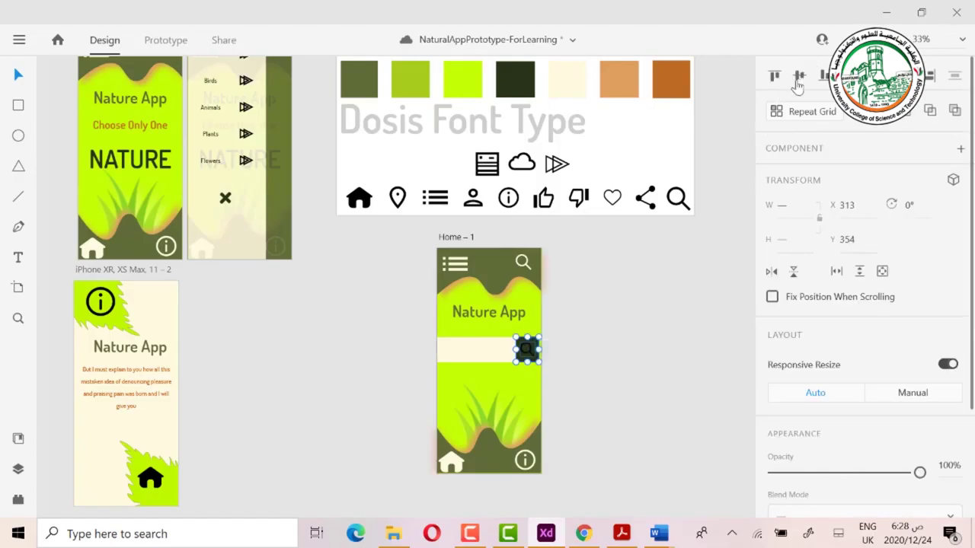
{"action": "left_click", "coordinate": [585, 361]}
Fill the search icon on the dark rectangle with the cream swatch.
{"action": "left_click", "coordinate": [528, 352]}
{"action": "scroll", "coordinate": [529, 358], "scroll_direction": "down", "scroll_amount": 2}
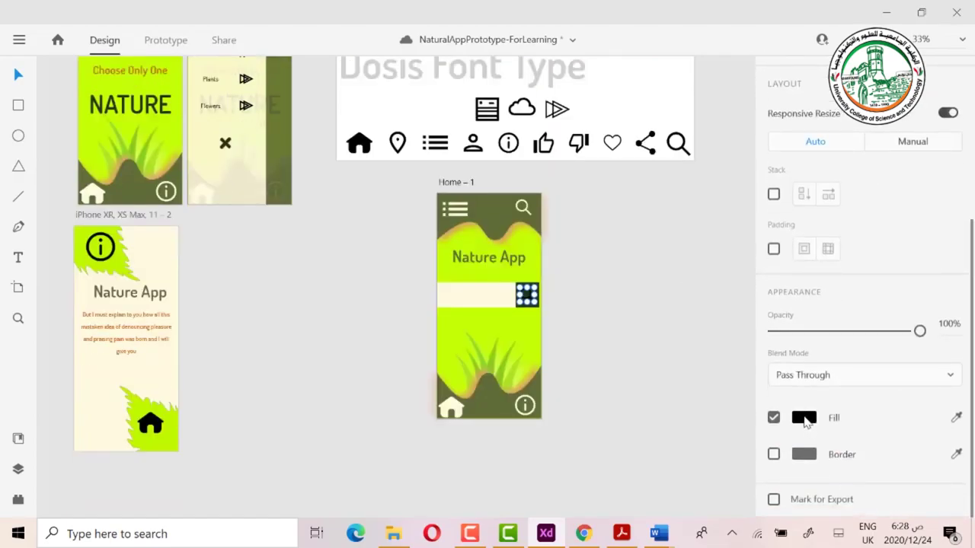
{"action": "left_click", "coordinate": [804, 418]}
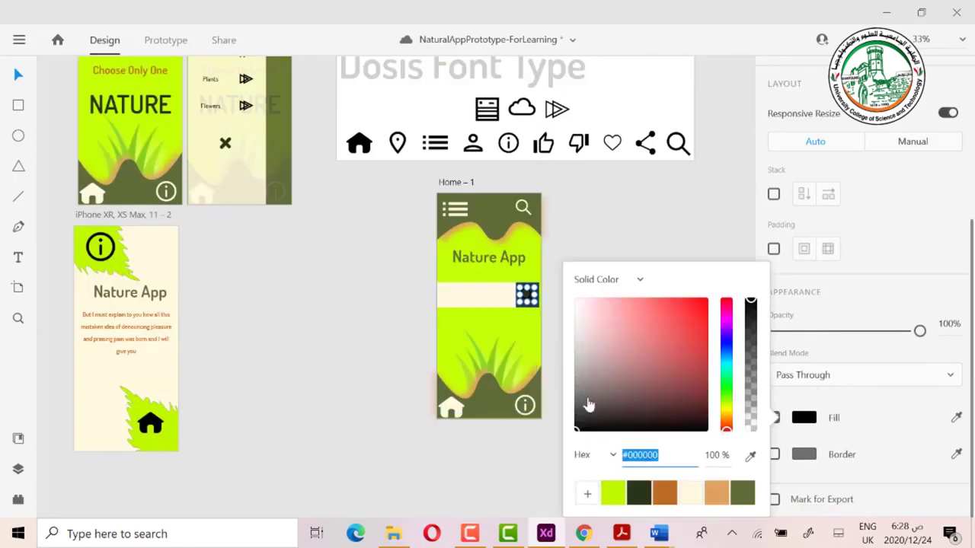
{"action": "left_click", "coordinate": [691, 499]}
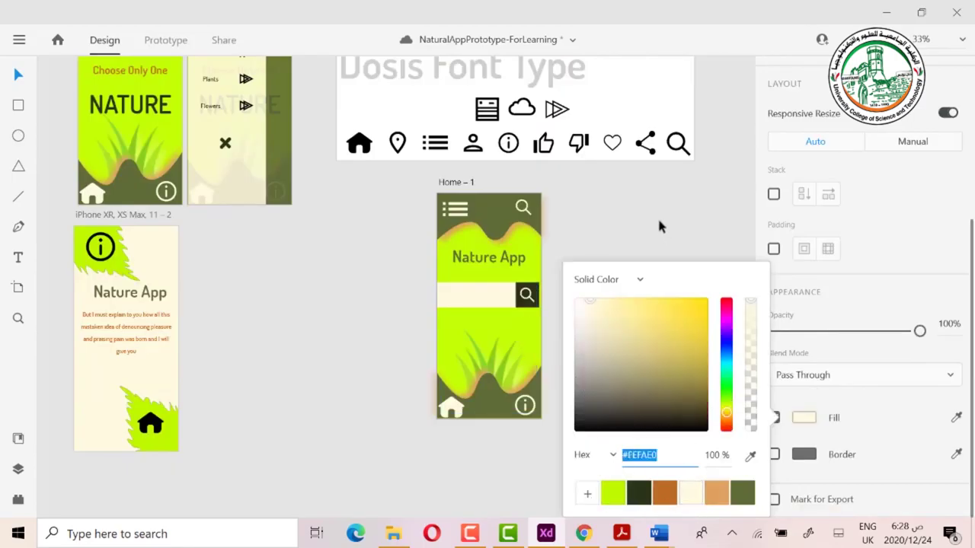
{"action": "left_click", "coordinate": [595, 297]}
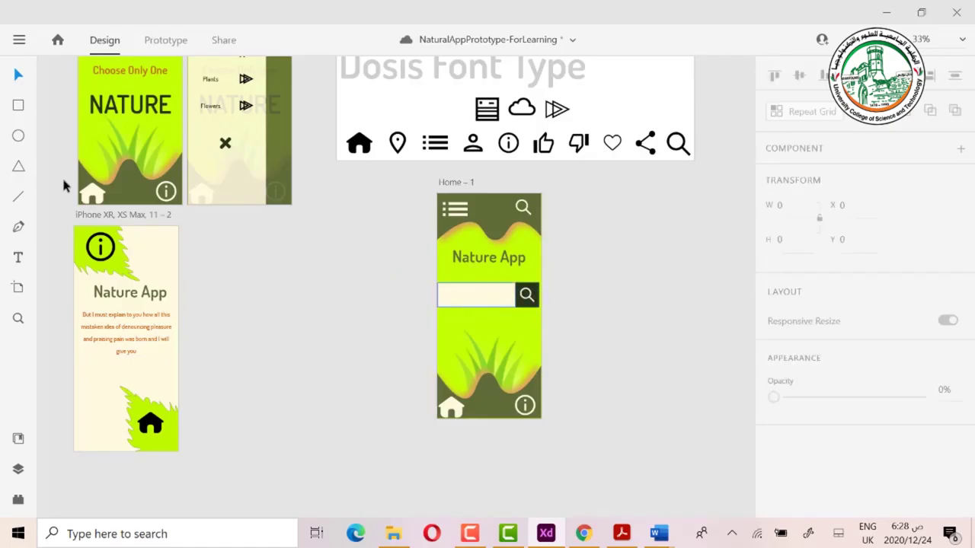
Add the text "Search" inside the cream rectangle and enlarge it to size 40.
{"action": "left_click", "coordinate": [452, 295]}
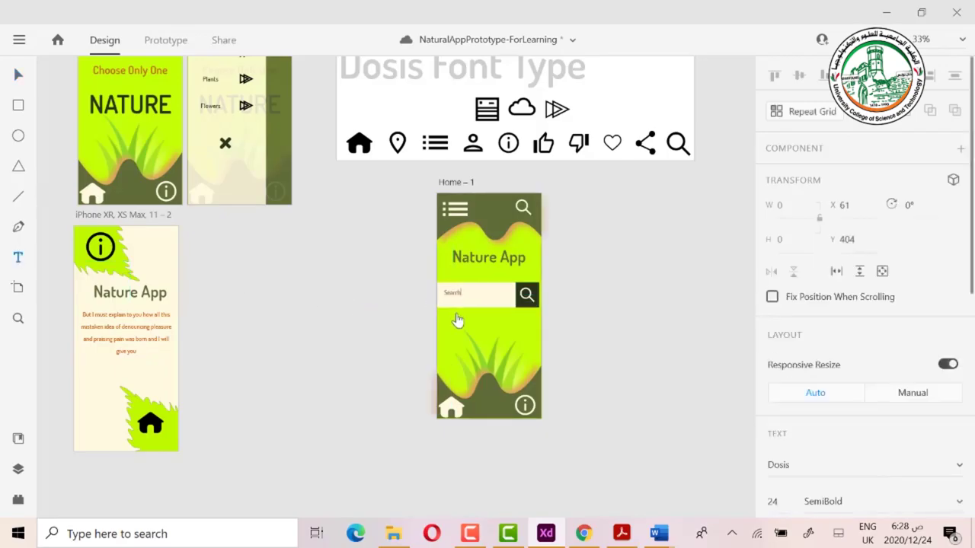
{"action": "key", "text": "Escape"}
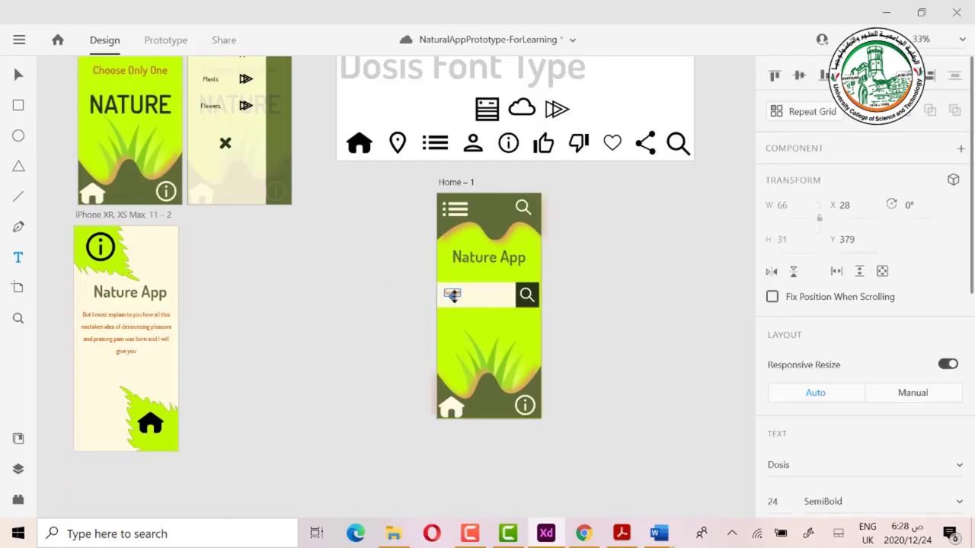
{"action": "left_click_drag", "start_coordinate": [453, 299], "coordinate": [454, 301]}
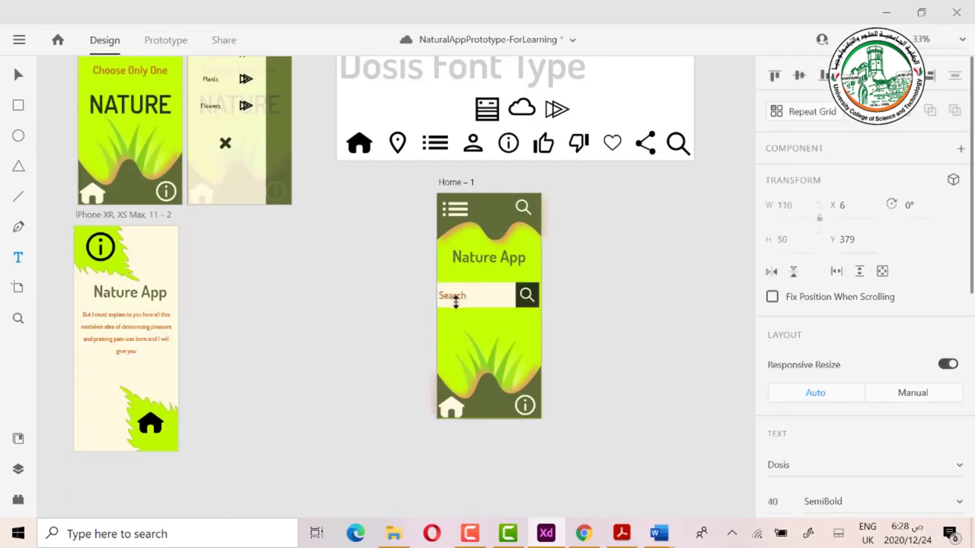
Fill the "Search" text with the olive green swatch.
{"action": "scroll", "coordinate": [868, 381], "scroll_direction": "down", "scroll_amount": 4}
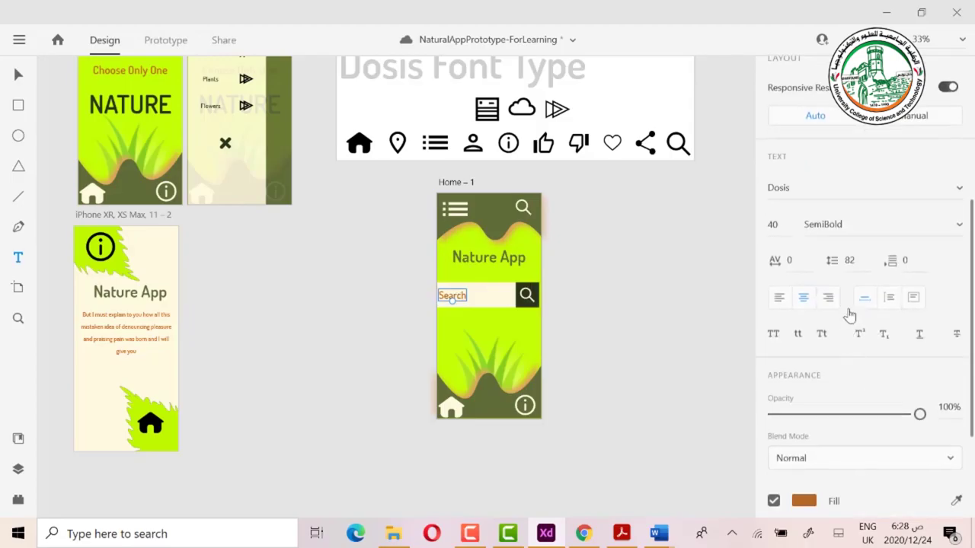
{"action": "scroll", "coordinate": [835, 396], "scroll_direction": "down", "scroll_amount": 3}
{"action": "left_click", "coordinate": [803, 344]}
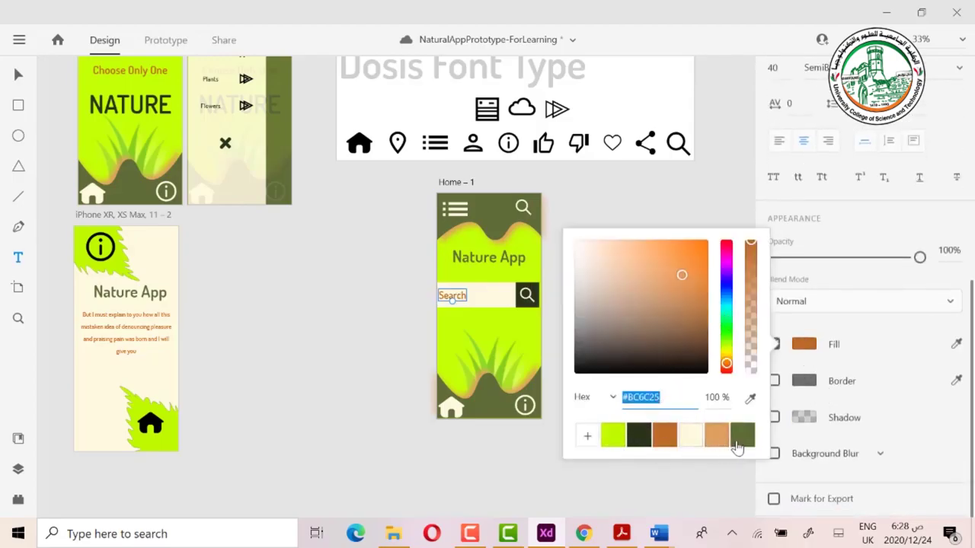
{"action": "left_click", "coordinate": [739, 447]}
{"action": "left_click", "coordinate": [451, 293]}
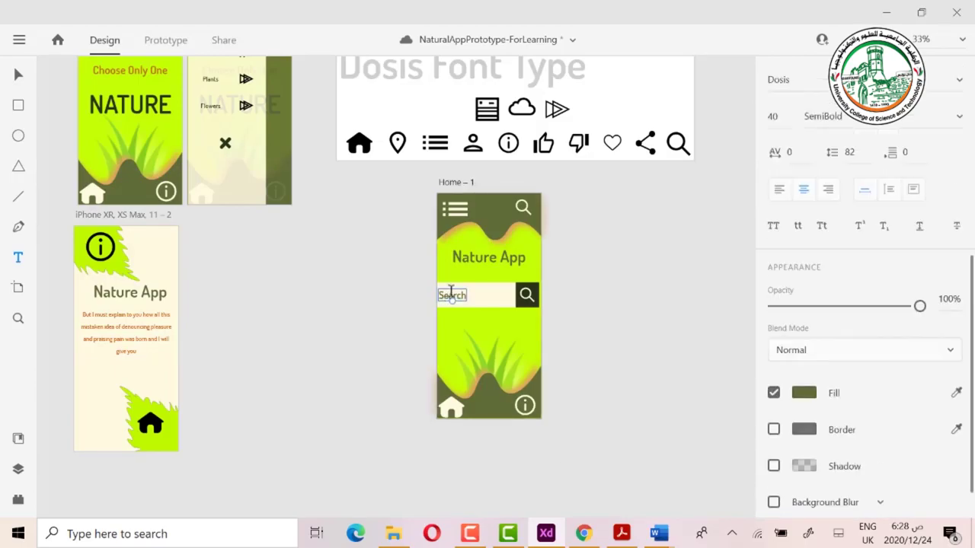
Save the formatting of the "Search" text as a new character style in the document assets.
{"action": "scroll", "coordinate": [792, 296], "scroll_direction": "up", "scroll_amount": 5}
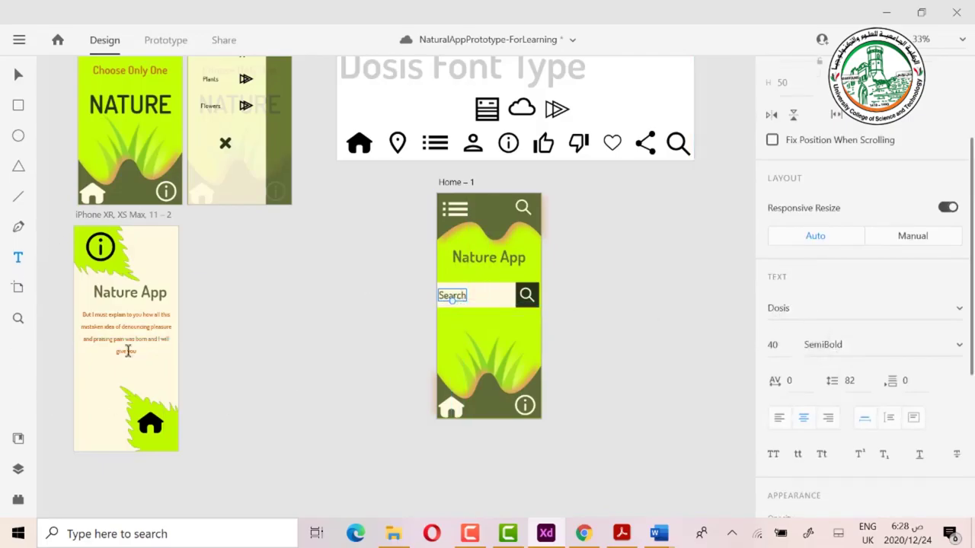
{"action": "left_click", "coordinate": [18, 440]}
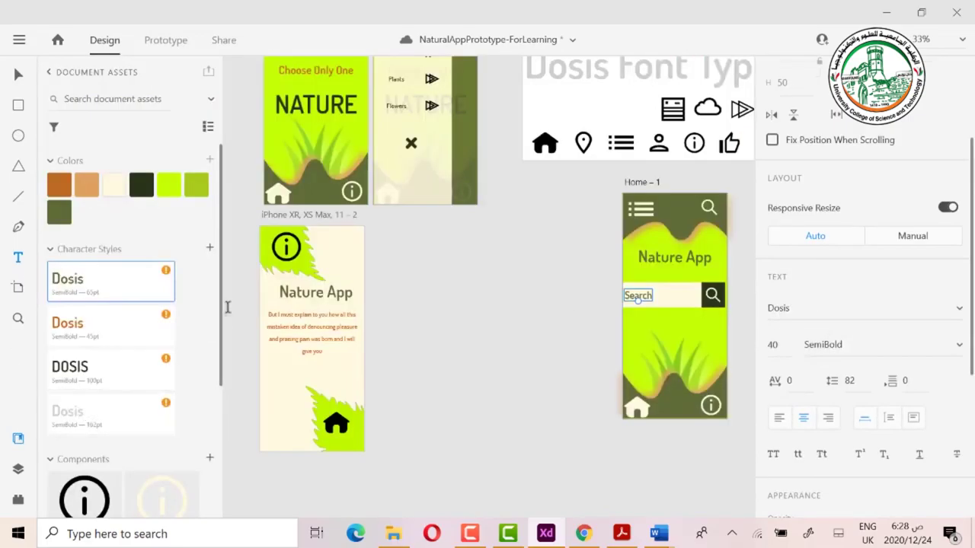
{"action": "left_click", "coordinate": [210, 249]}
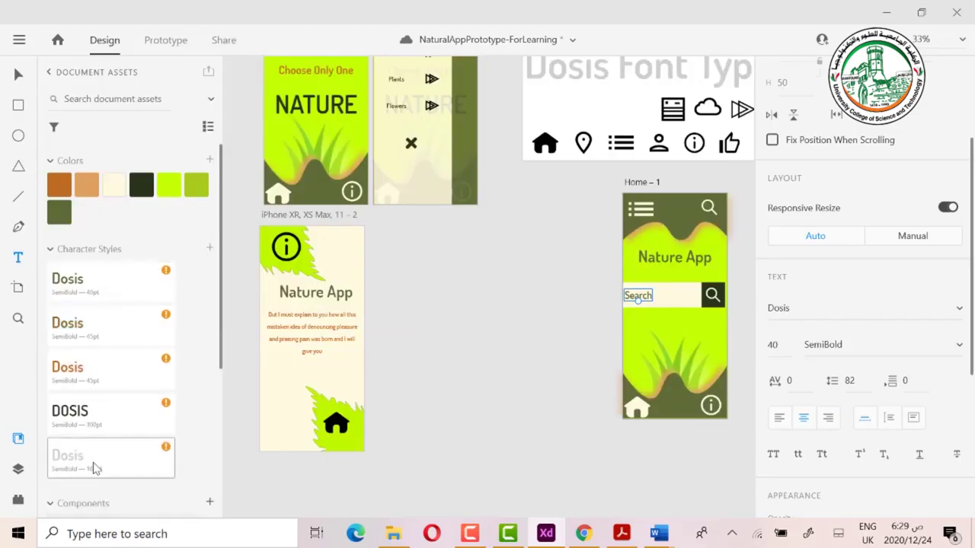
{"action": "left_click", "coordinate": [588, 344]}
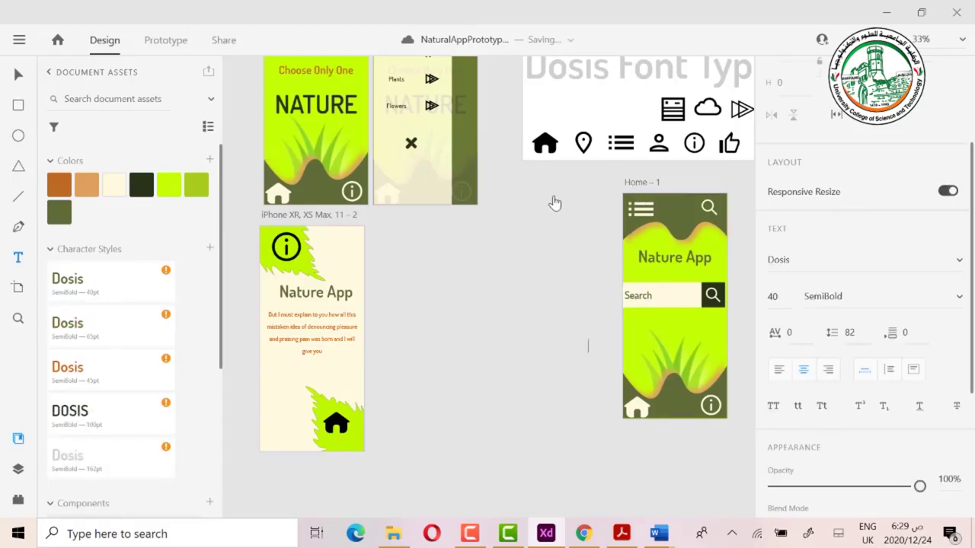
Move the Home – 1 artboard down and to the left, aligning its top edge with the iPhone XR, XS Max, 11 – 2 artboard.
{"action": "left_click", "coordinate": [638, 295]}
{"action": "left_click_drag", "start_coordinate": [635, 182], "coordinate": [568, 217]}
{"action": "left_click", "coordinate": [655, 215]}
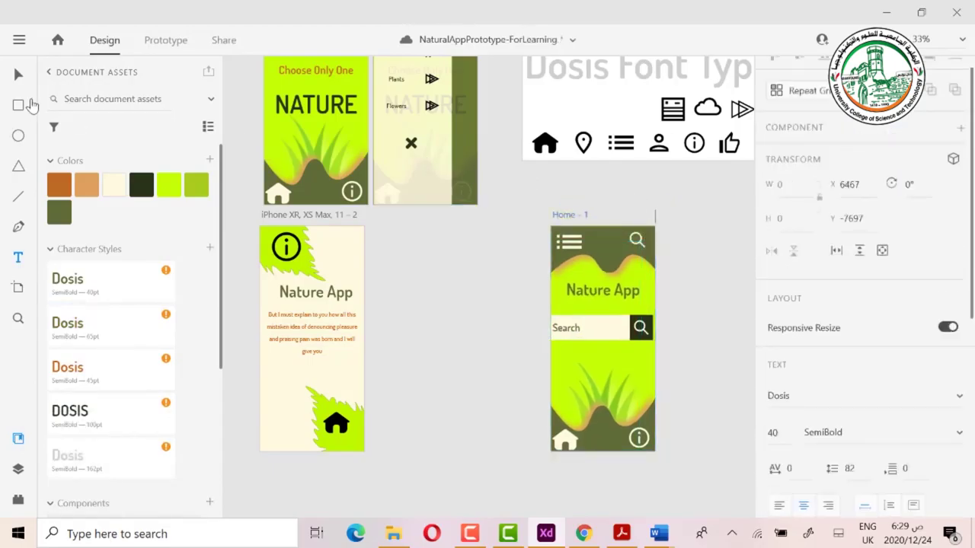
Delete the search icon from the header of the Home – 1 artboard.
{"action": "left_click", "coordinate": [20, 79]}
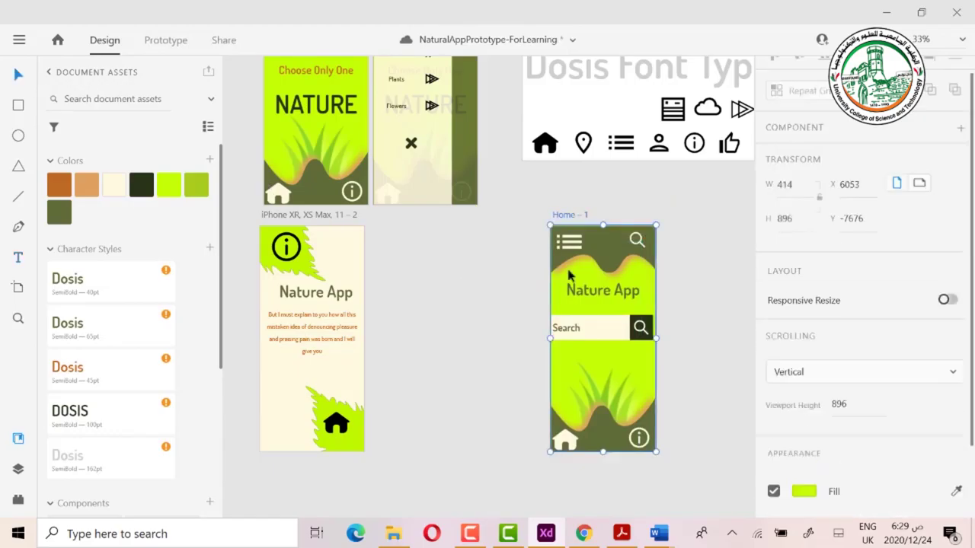
{"action": "left_click", "coordinate": [637, 243]}
{"action": "key", "text": "Delete"}
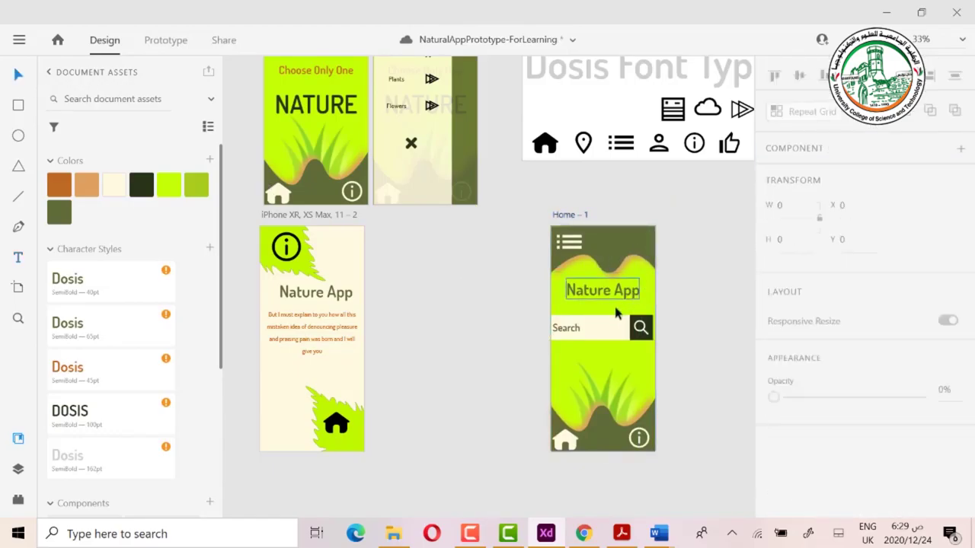
Move the whole search bar with its text and icon down, and lower the Nature App title slightly.
{"action": "left_click_drag", "start_coordinate": [689, 316], "coordinate": [526, 344]}
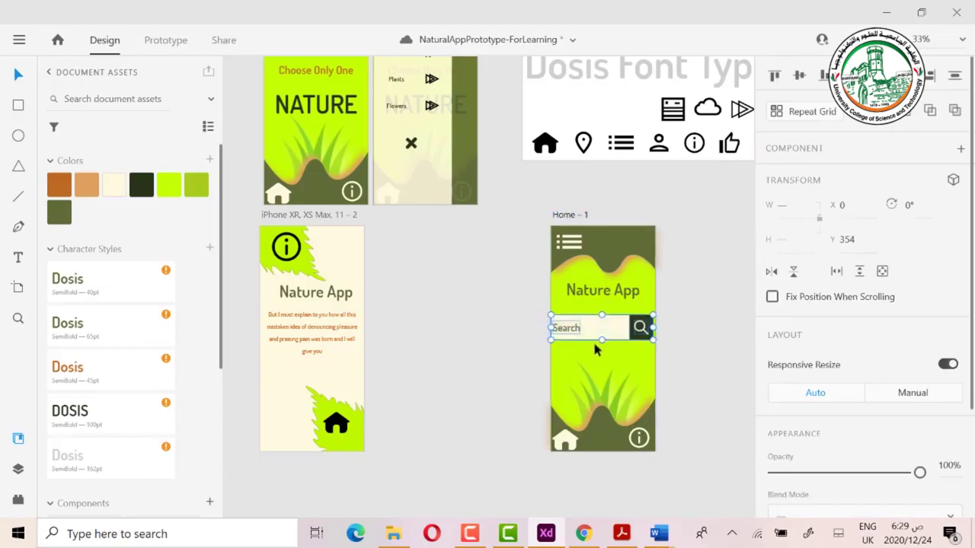
{"action": "key", "text": "shift+Down"}
{"action": "key", "text": "shift+Down"}
{"action": "key", "text": "shift+Down"}
{"action": "key", "text": "shift+Down"}
{"action": "key", "text": "shift+Down"}
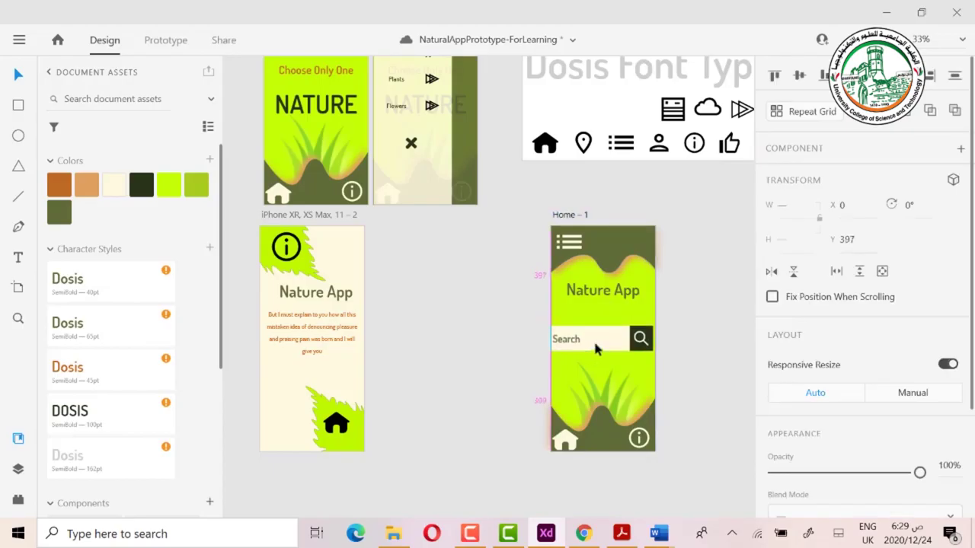
Rename the Home – 1 artboard as SearchEngine.
{"action": "left_click", "coordinate": [556, 214]}
{"action": "double_click", "coordinate": [564, 216]}
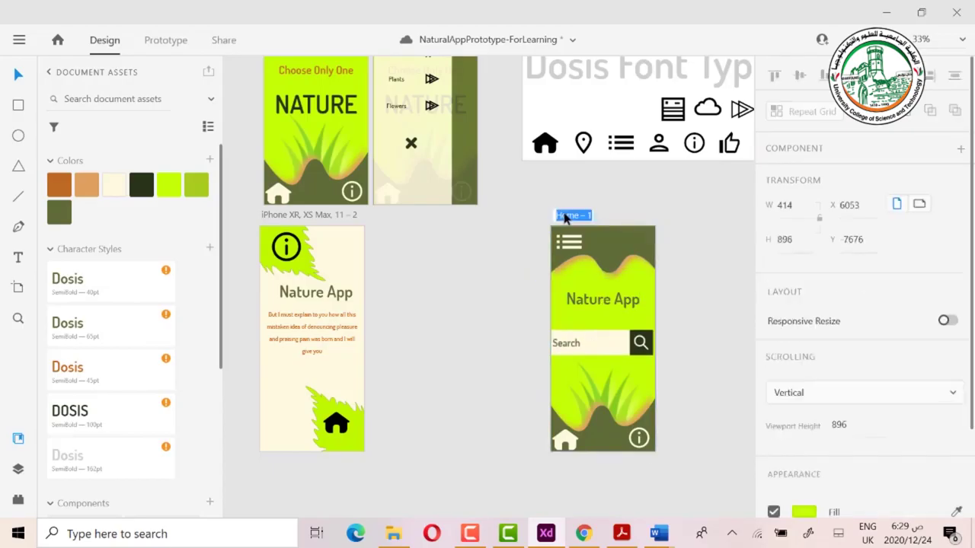
{"action": "type", "text": "SearchEngine"}
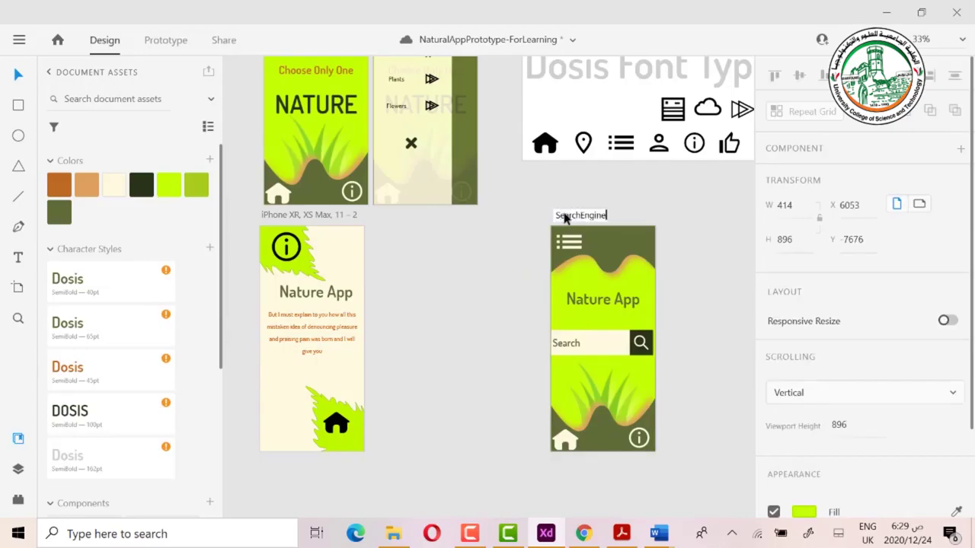
{"action": "key", "text": "Return"}
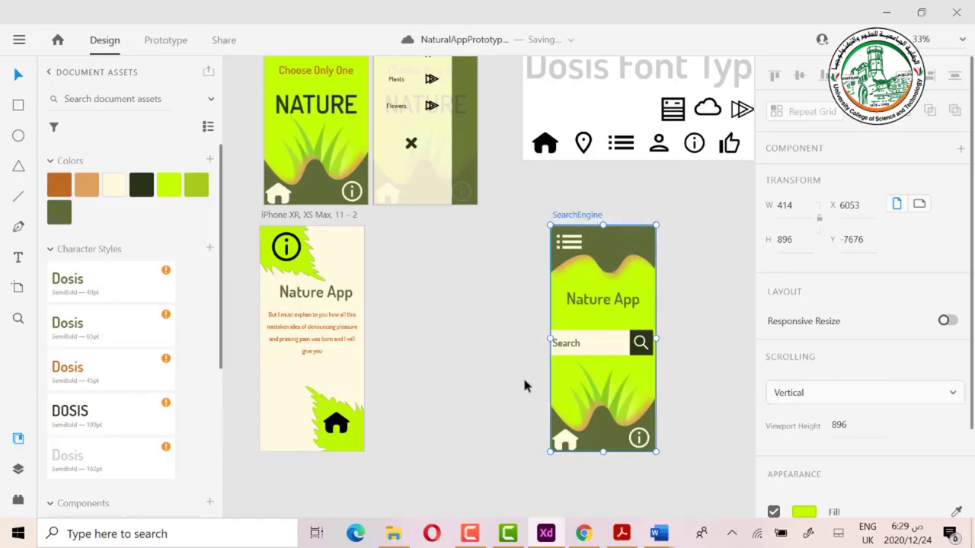
Move the SearchEngine artboard left beside the iPhone XR, XS Max, 11 – 2 artboard, keeping their top edges aligned, and save the document.
{"action": "scroll", "coordinate": [487, 198], "scroll_direction": "up", "scroll_amount": 3}
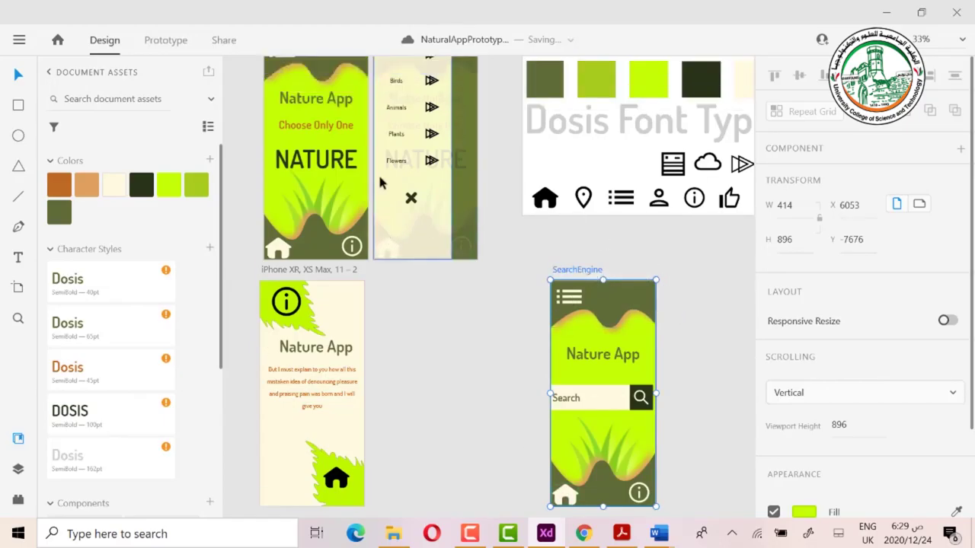
{"action": "scroll", "coordinate": [612, 312], "scroll_direction": "down", "scroll_amount": 1}
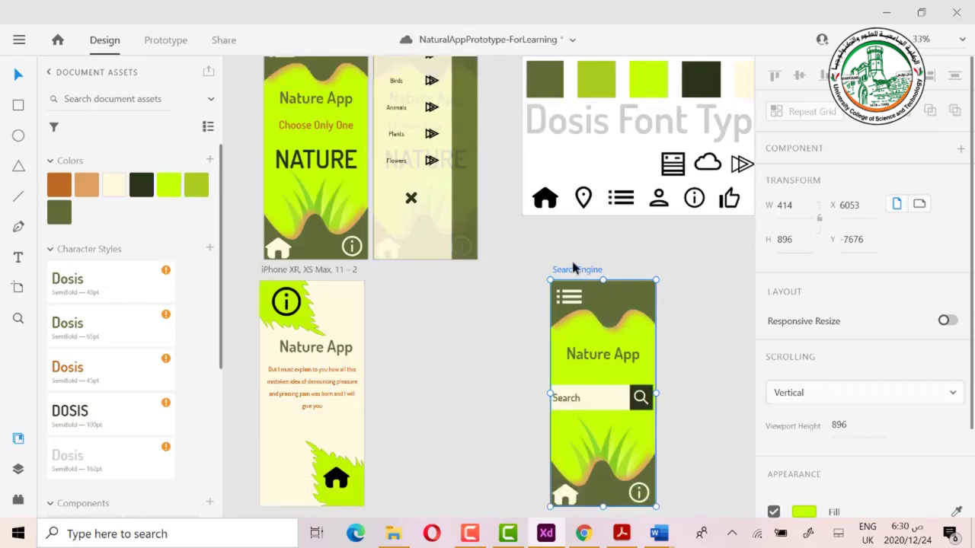
{"action": "scroll", "coordinate": [620, 370], "scroll_direction": "down", "scroll_amount": 1}
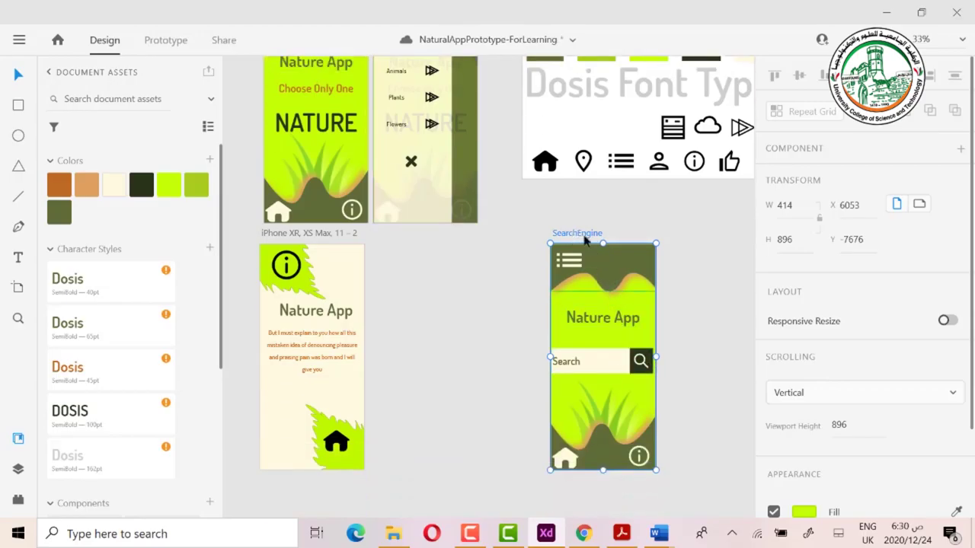
{"action": "left_click_drag", "start_coordinate": [579, 236], "coordinate": [429, 236]}
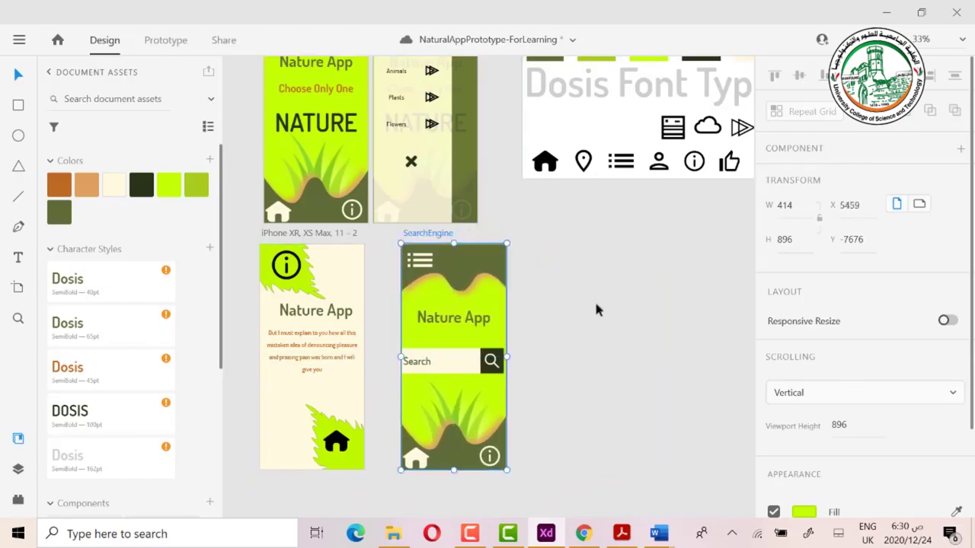
{"action": "key", "text": "ctrl+s"}
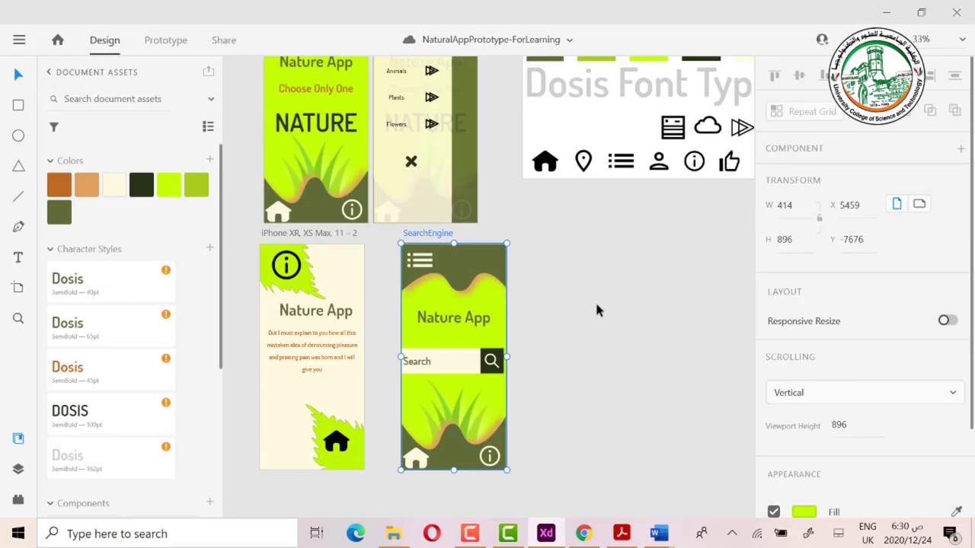
{"action": "scroll", "coordinate": [596, 299], "scroll_direction": "up", "scroll_amount": 3}
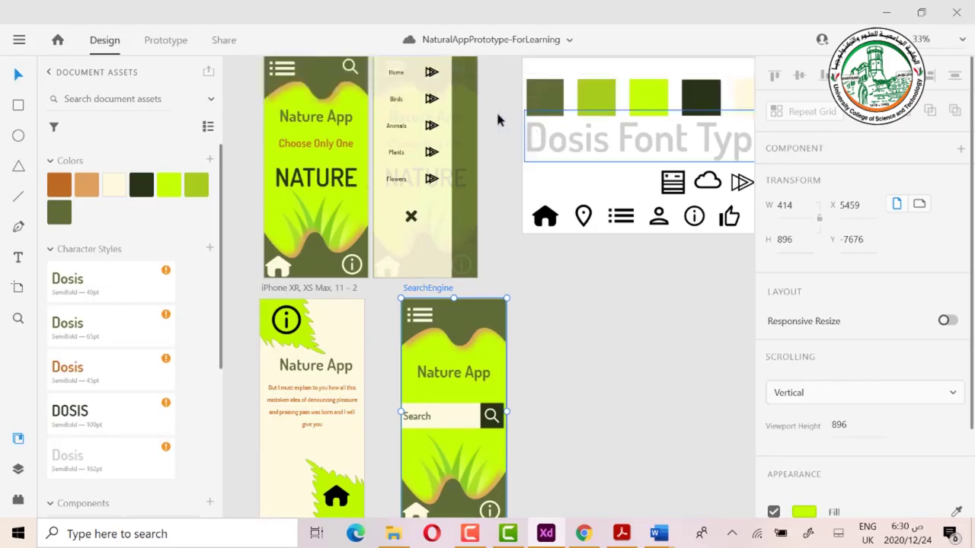